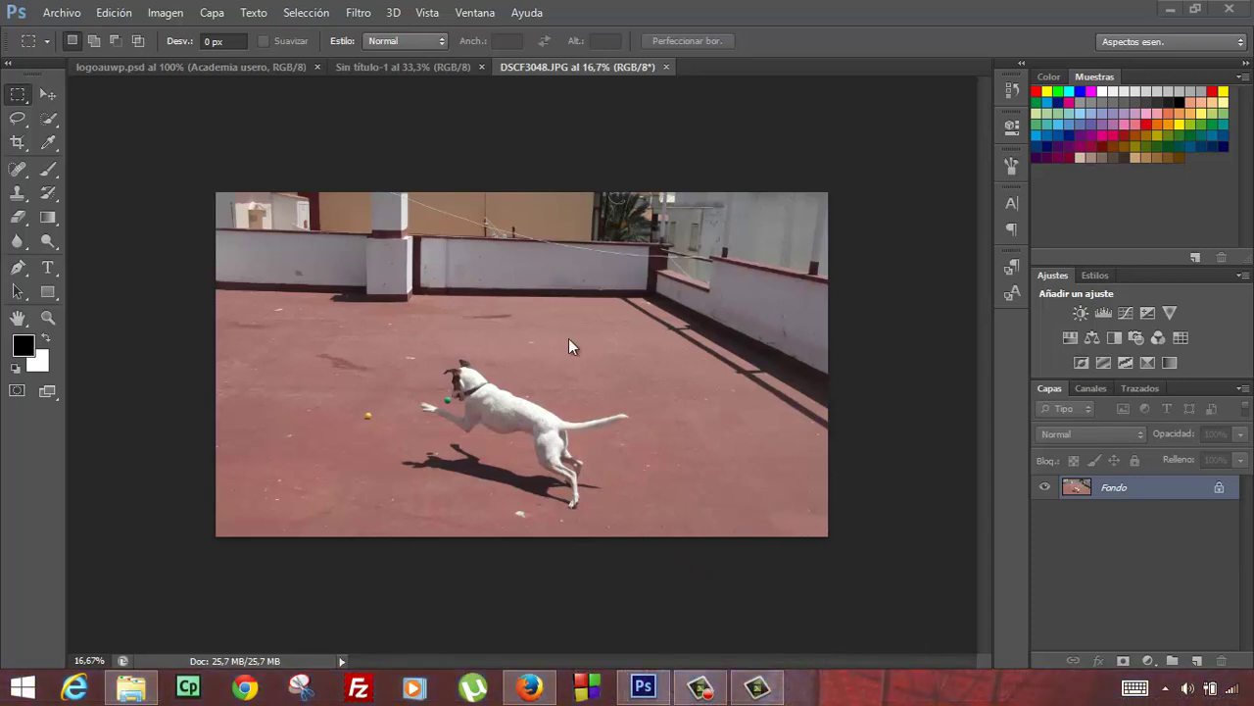
On the dog photo, pick the Crop Tool with an unconstrained frame around the whole image
click(402, 69)
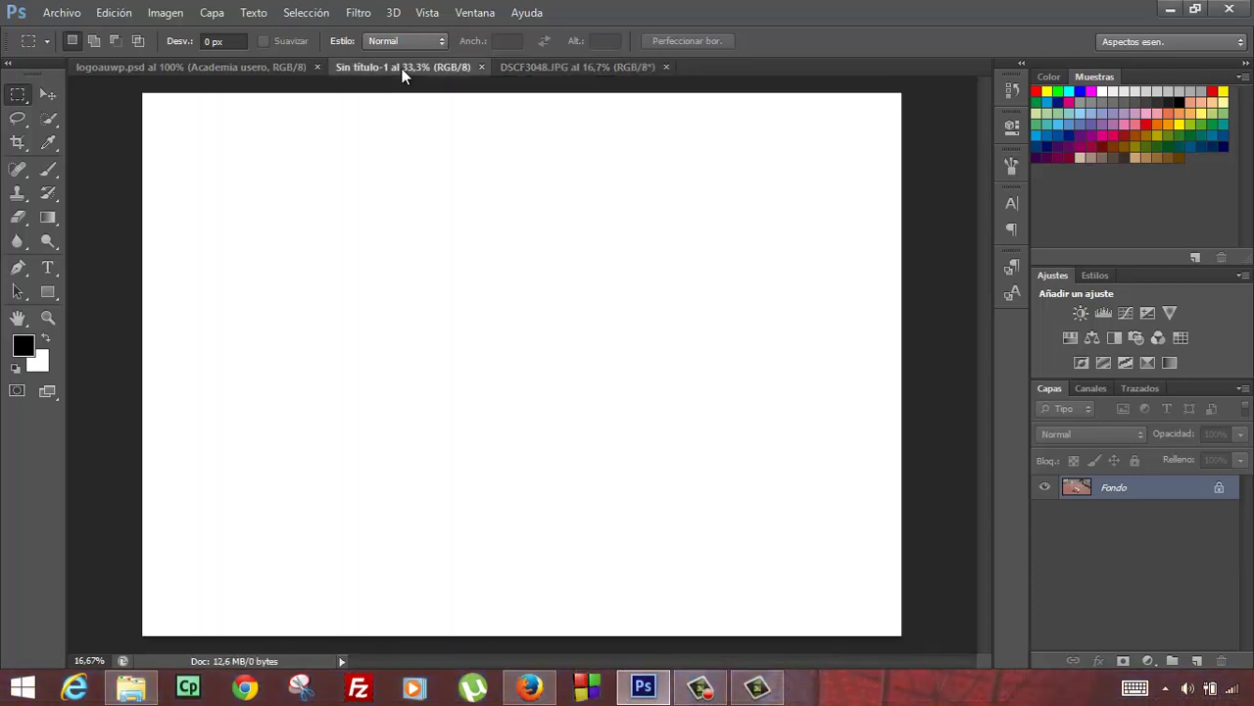
click(532, 69)
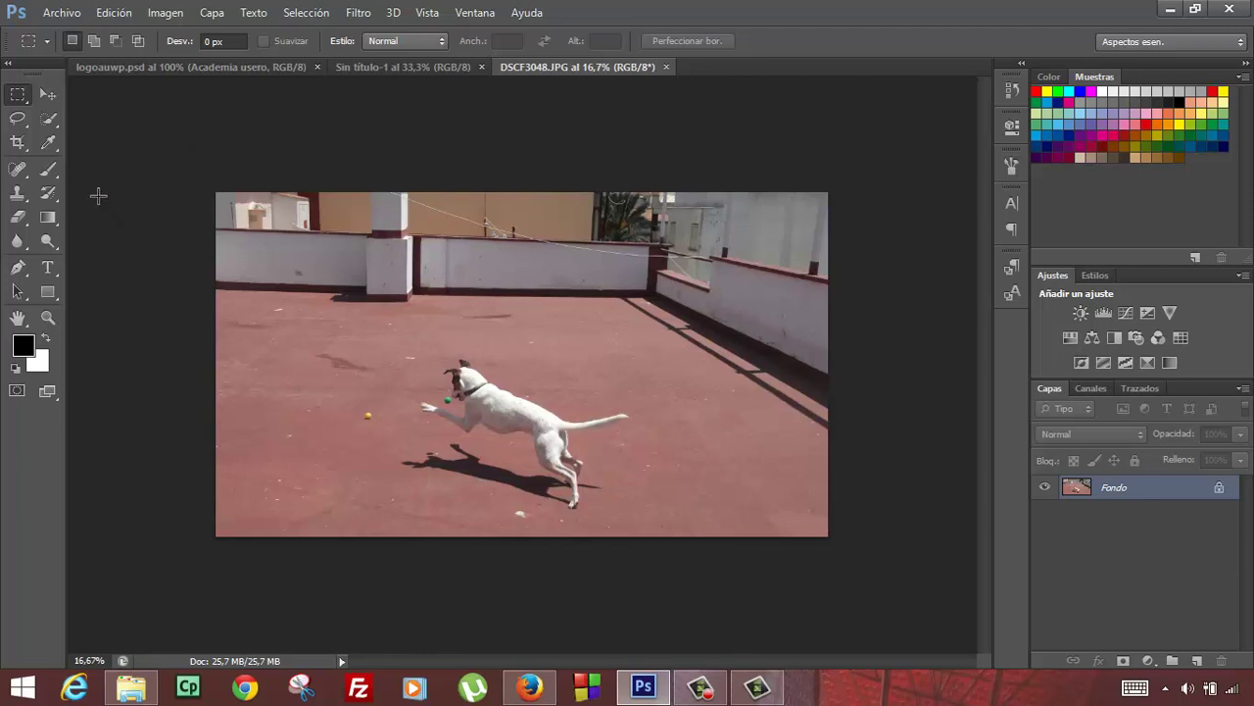
click(19, 147)
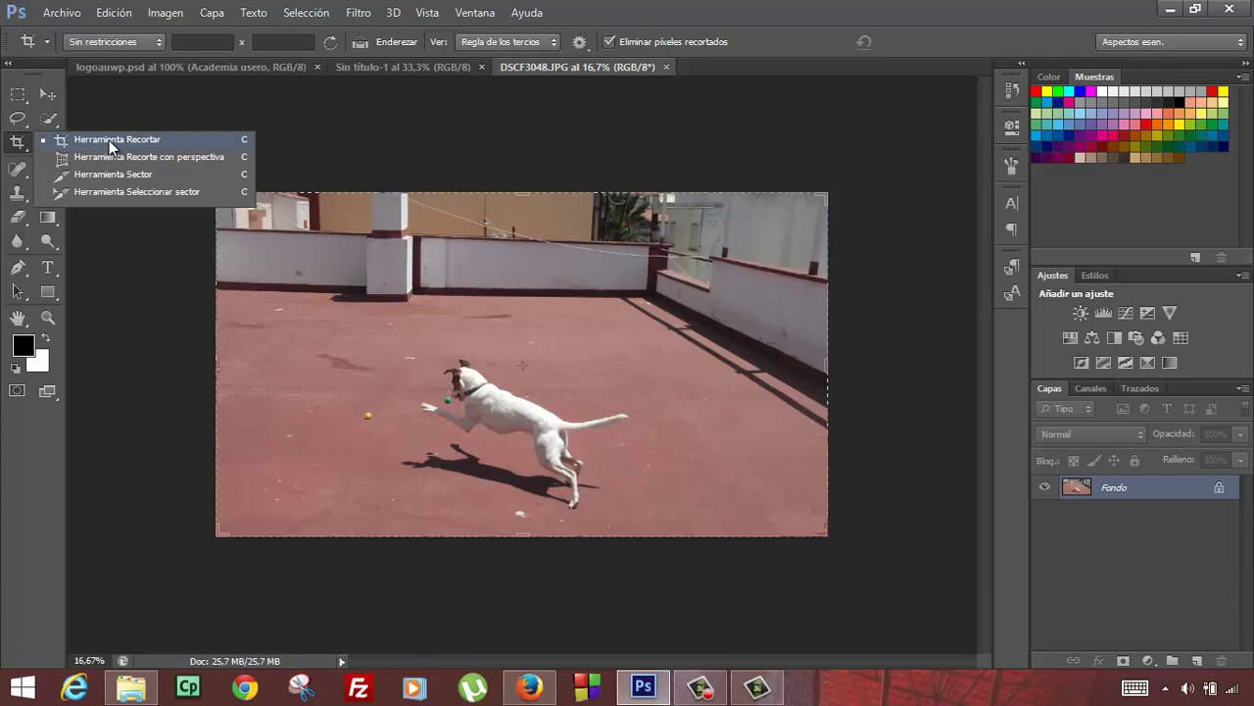
click(109, 141)
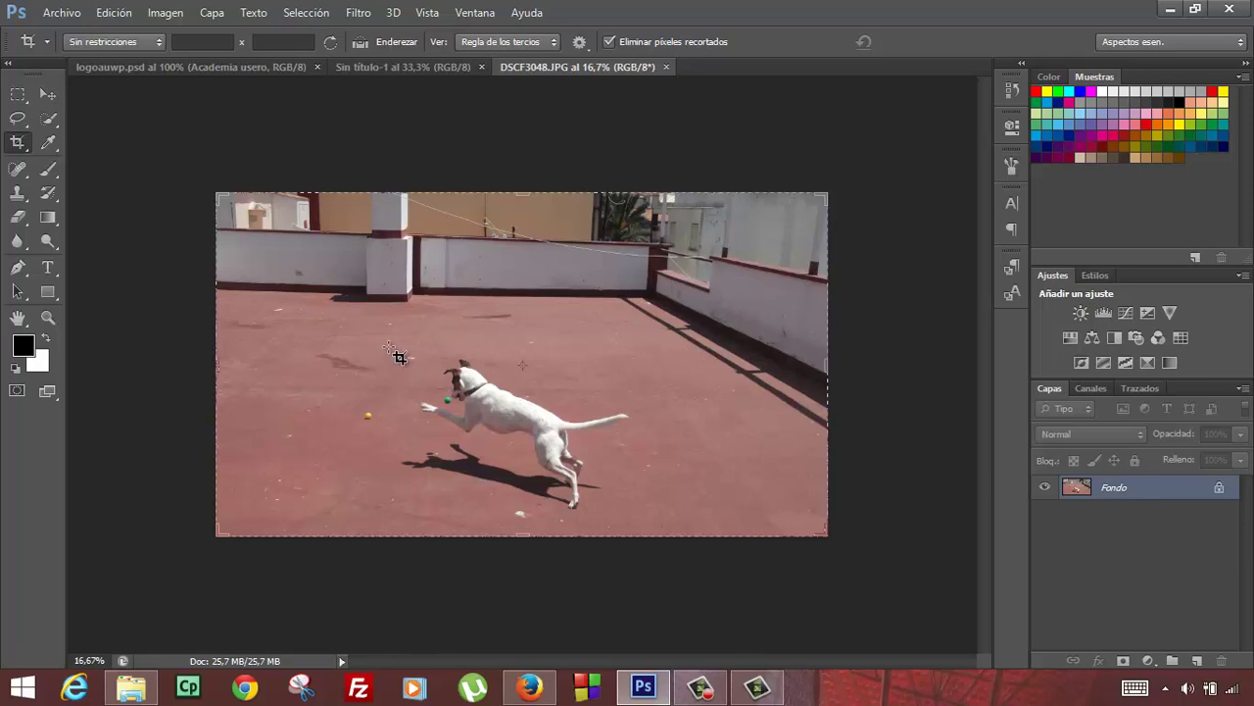
Draw a crop box around the running dog and its shadow, reposition it, and commit
drag(387, 343, 595, 475)
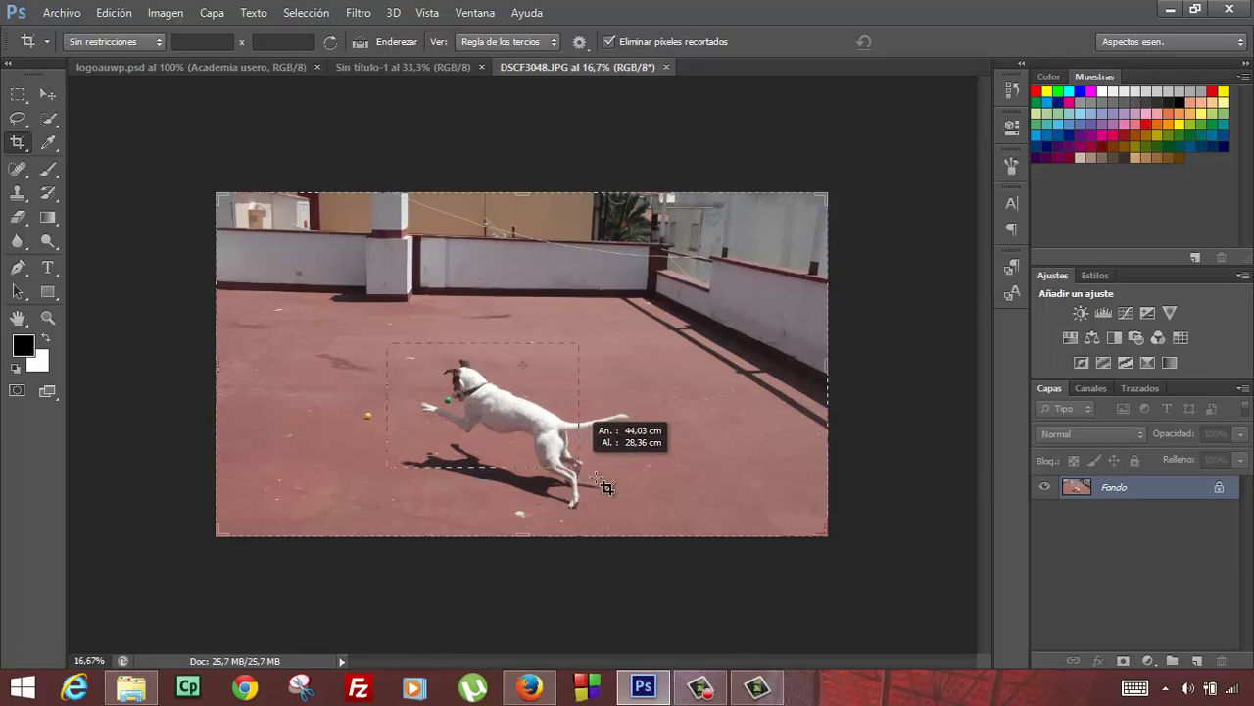
drag(596, 476, 648, 517)
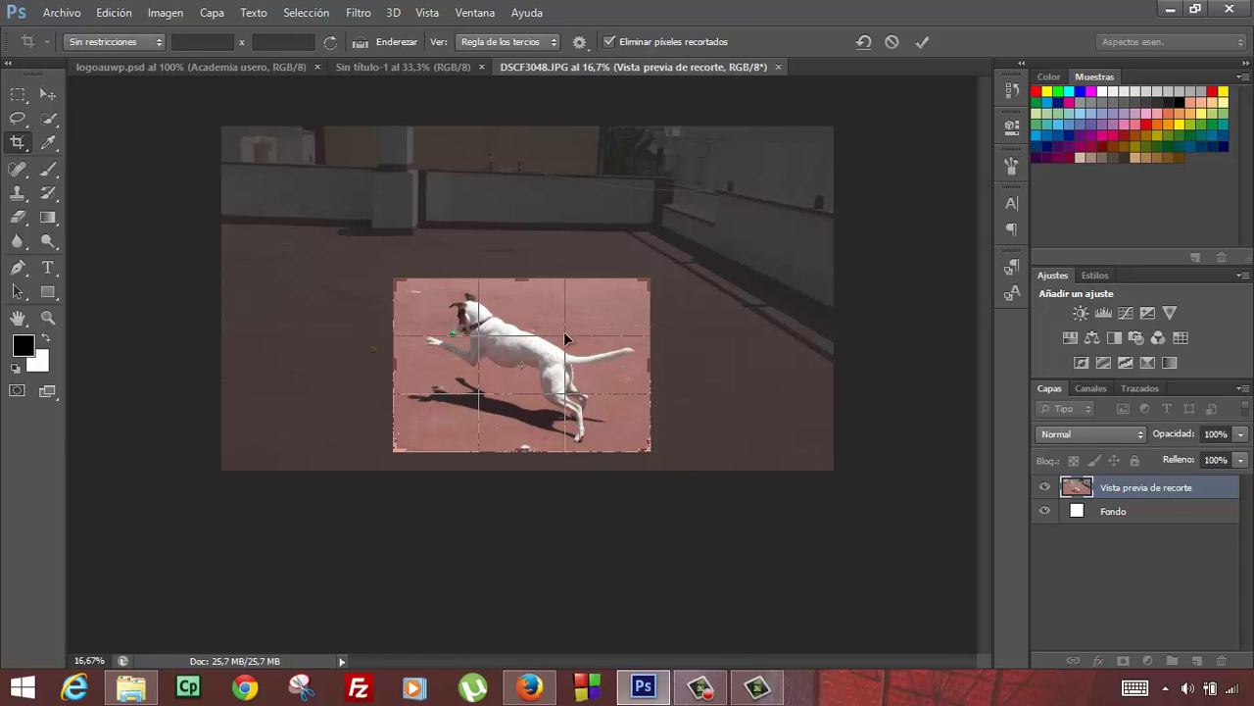
drag(564, 337, 574, 343)
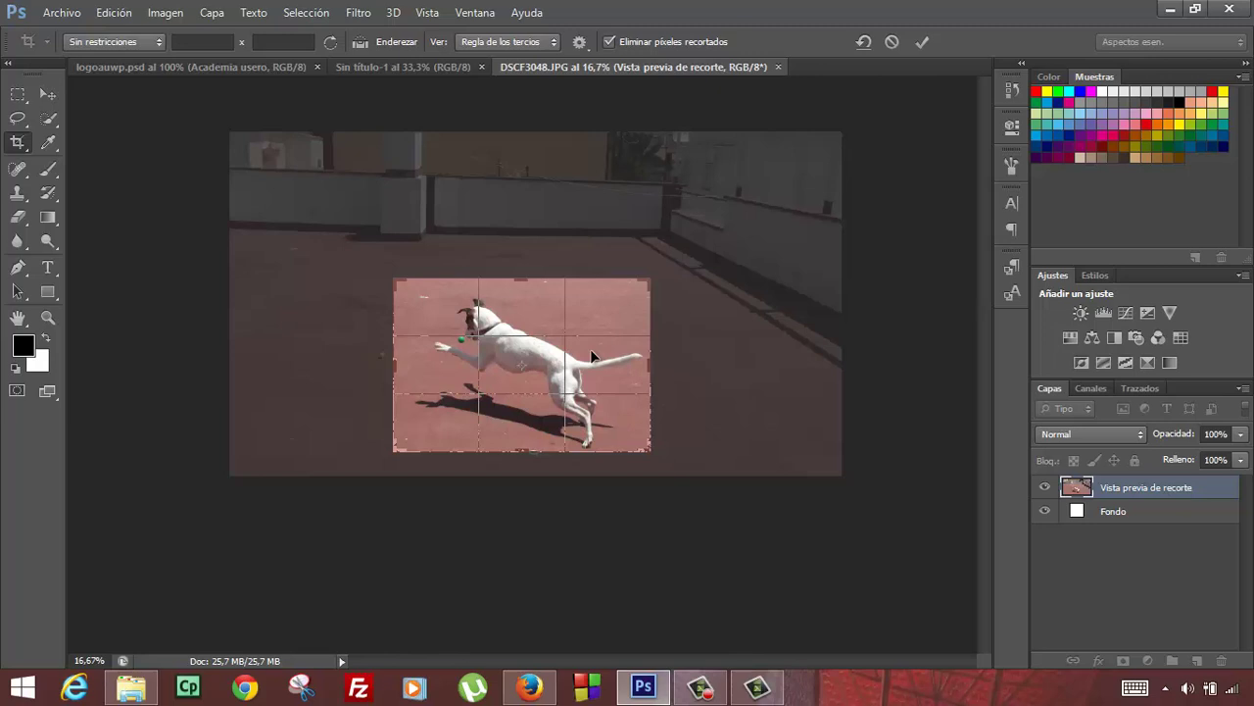
key(Return)
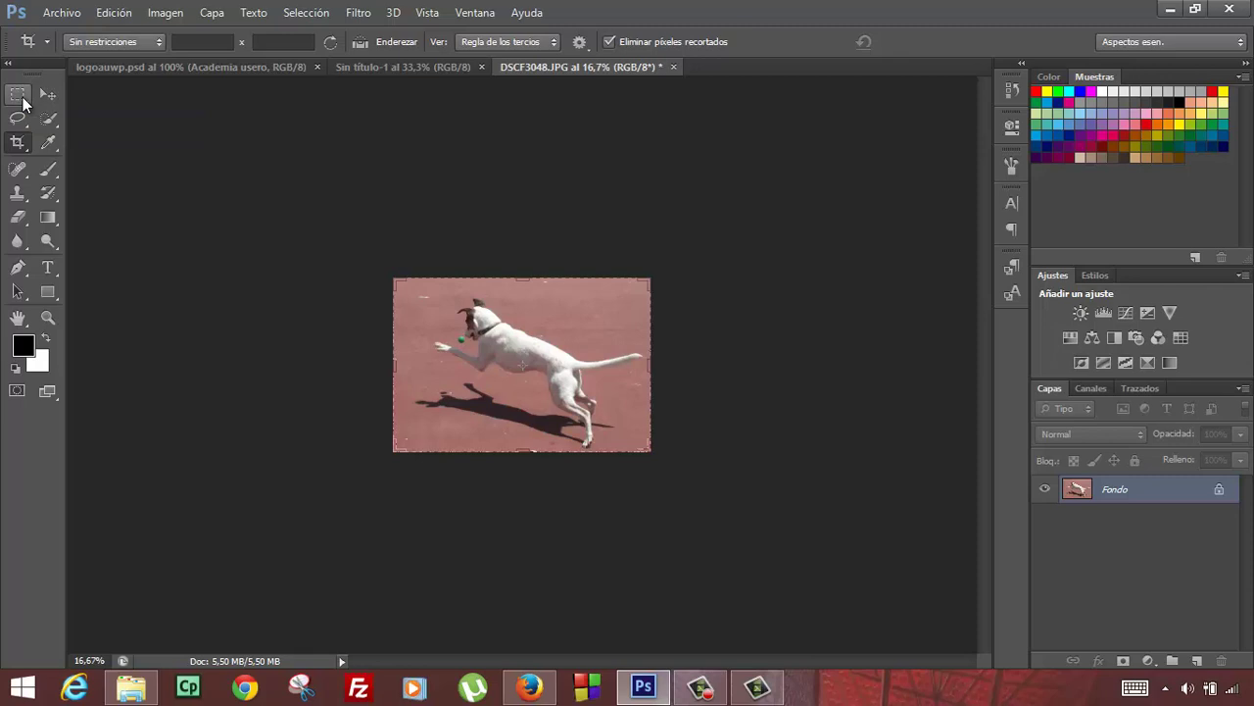
Apply Brillo/contraste with brightness 38 and contrast 100 to the cropped dog photo
click(21, 99)
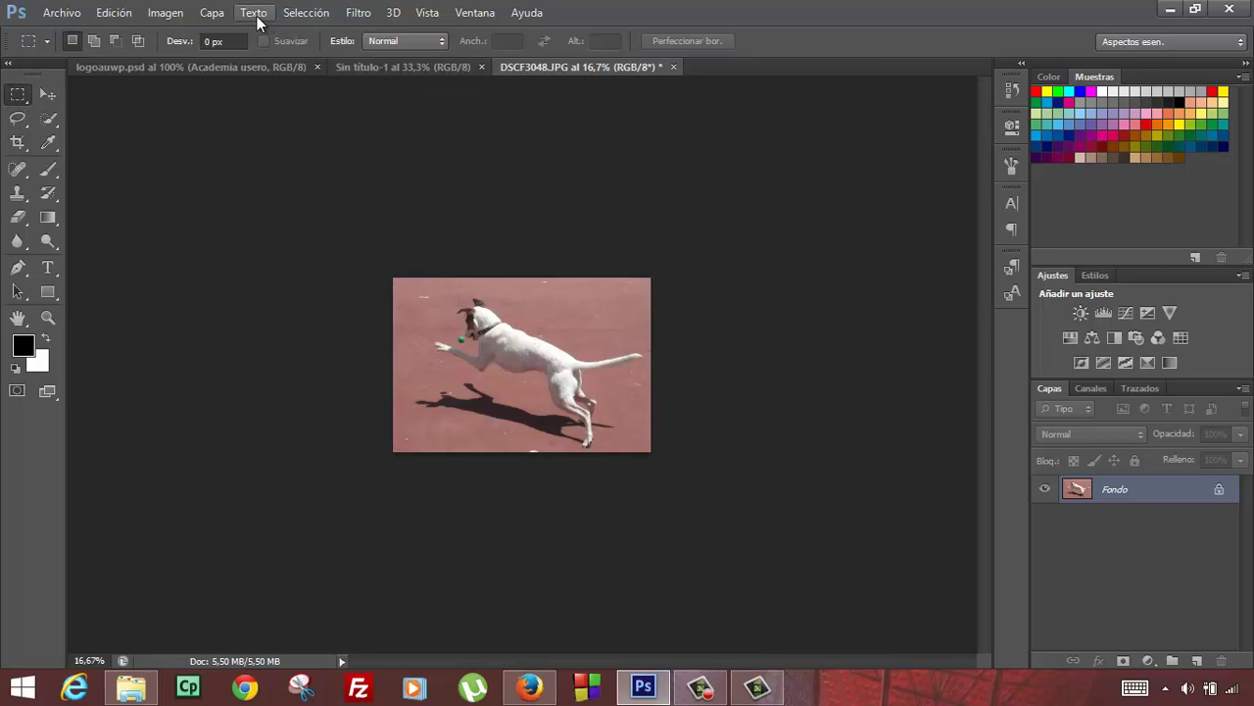
click(171, 17)
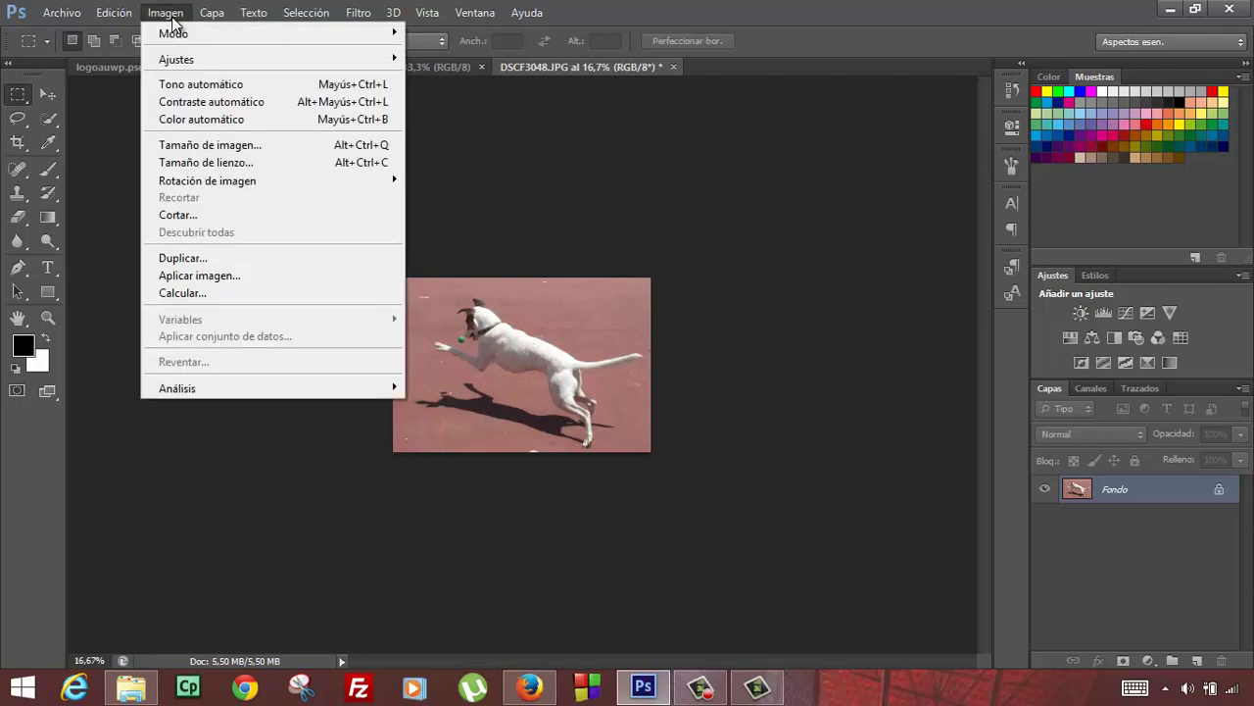
mouse_move(177, 59)
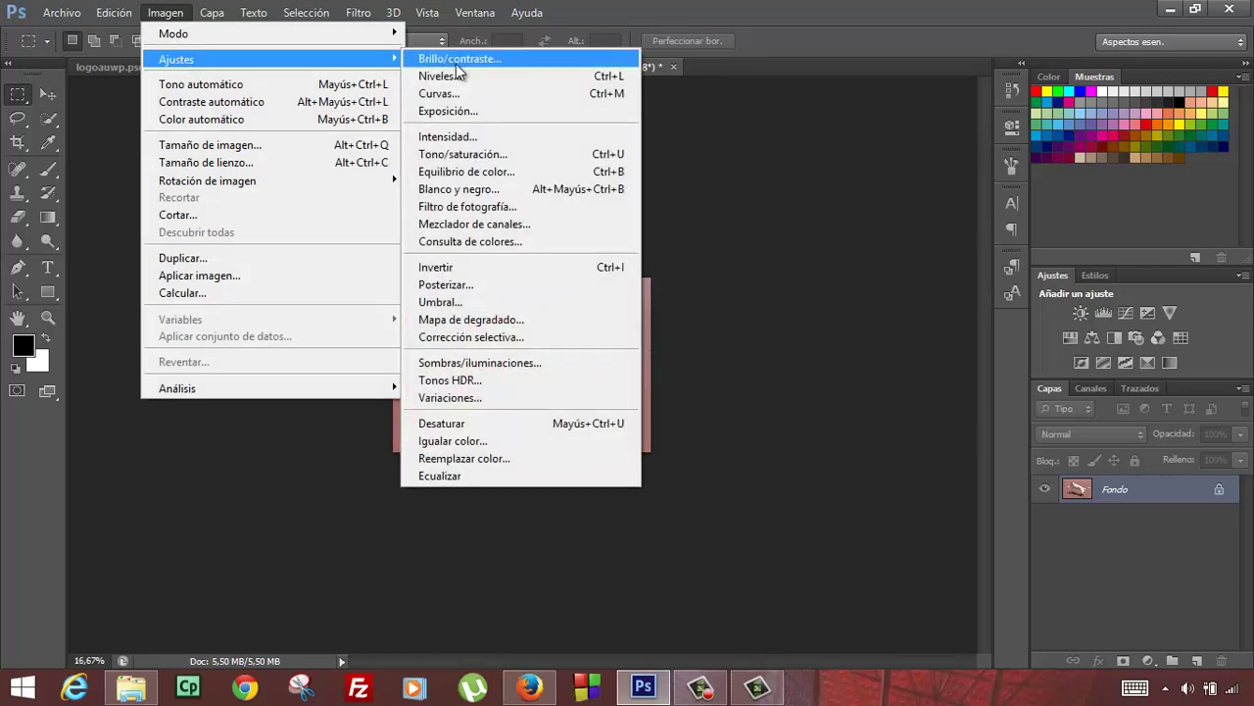
click(459, 60)
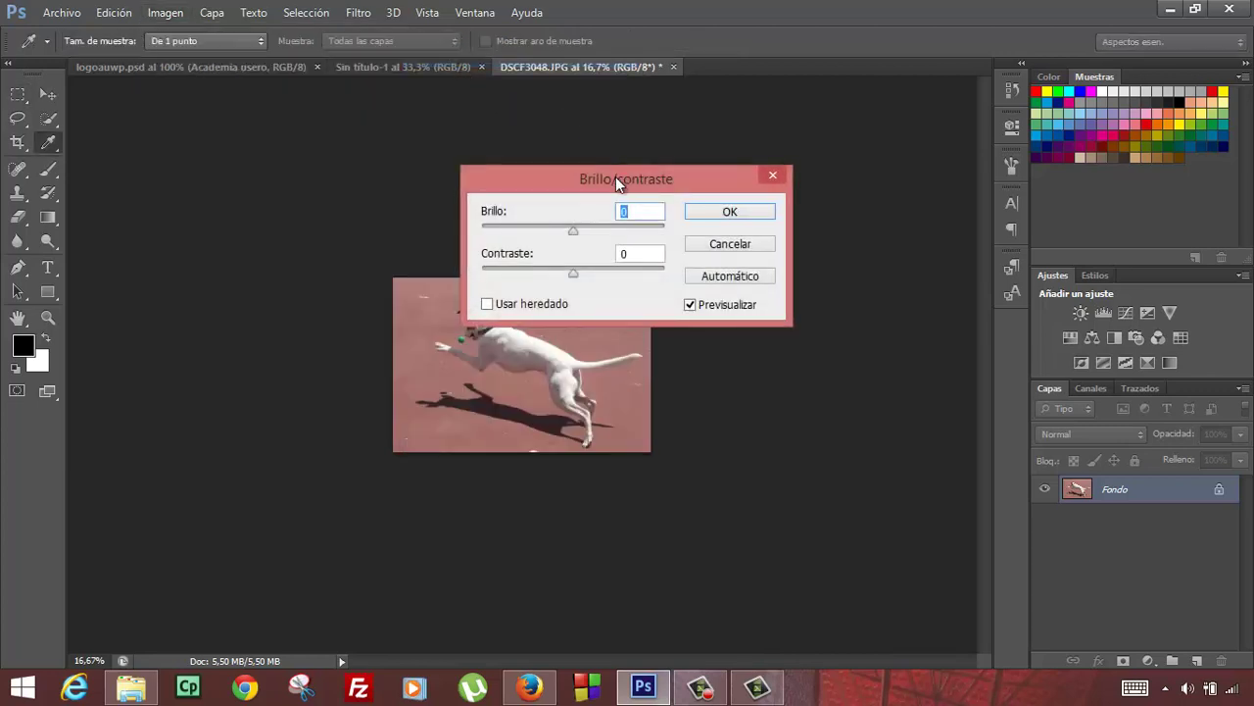
drag(614, 176, 714, 134)
drag(675, 184, 717, 185)
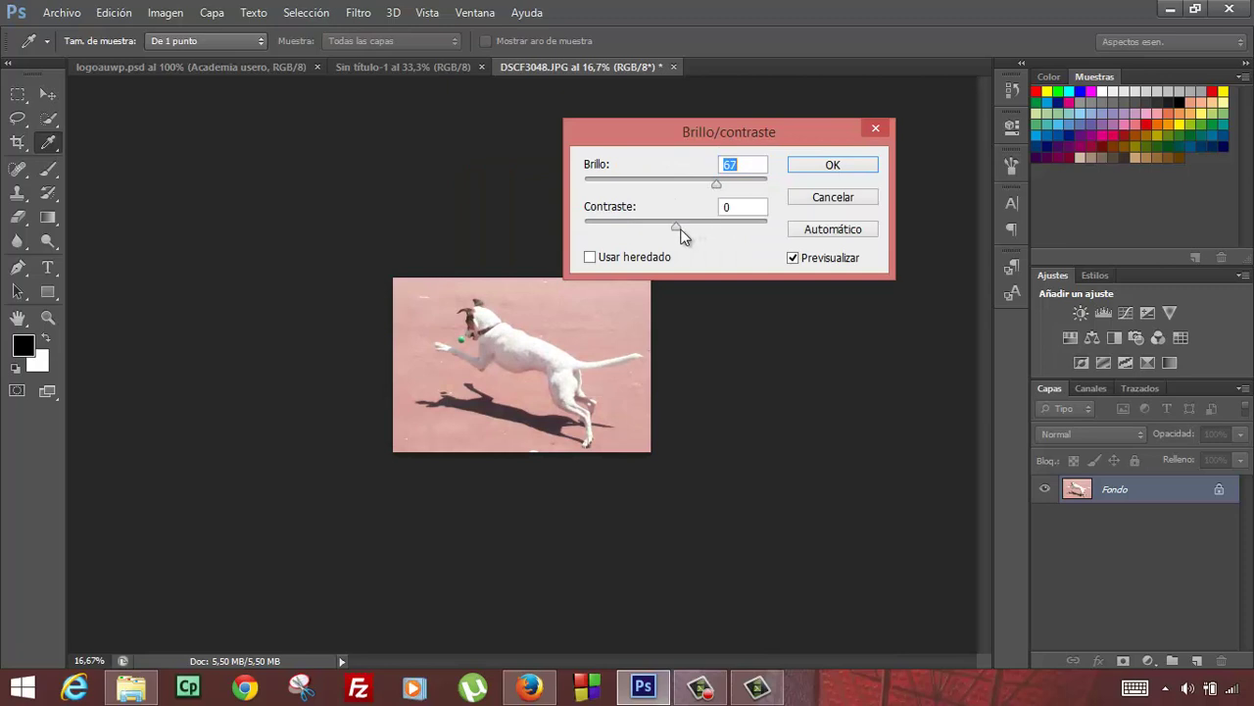
mouse_move(675, 228)
mouse_down()
mouse_move(613, 228)
mouse_move(766, 237)
mouse_up()
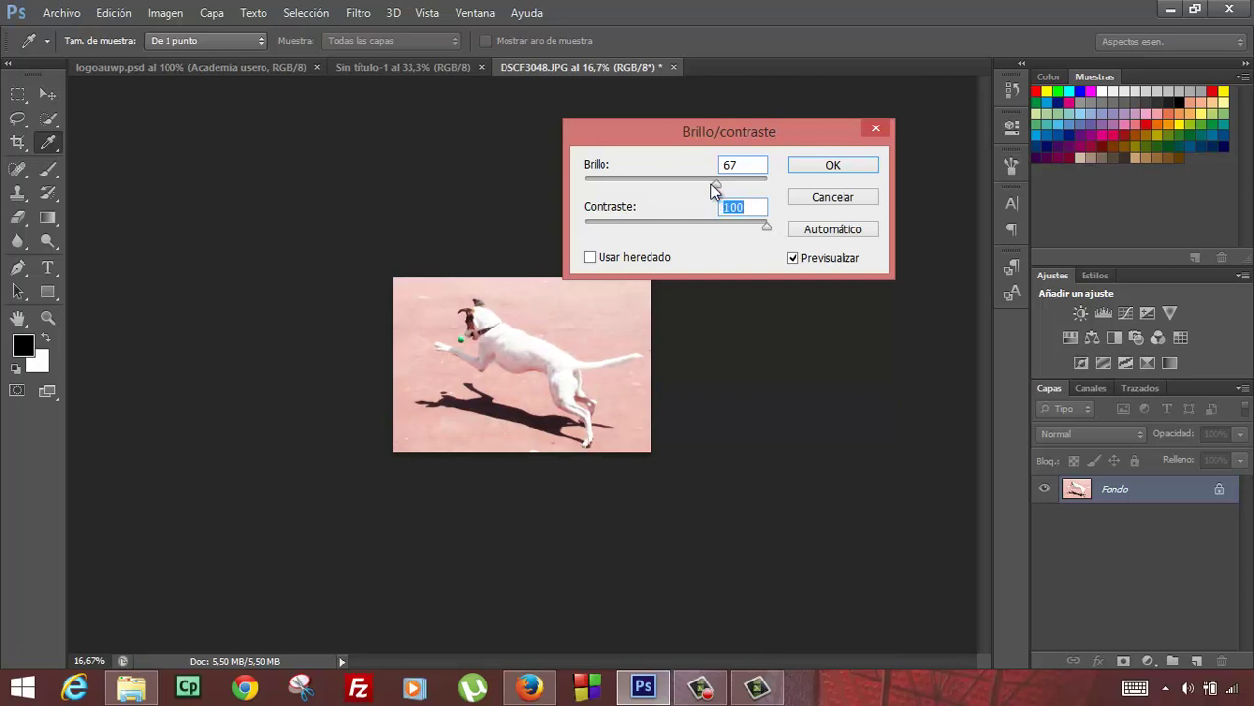
drag(715, 186, 584, 186)
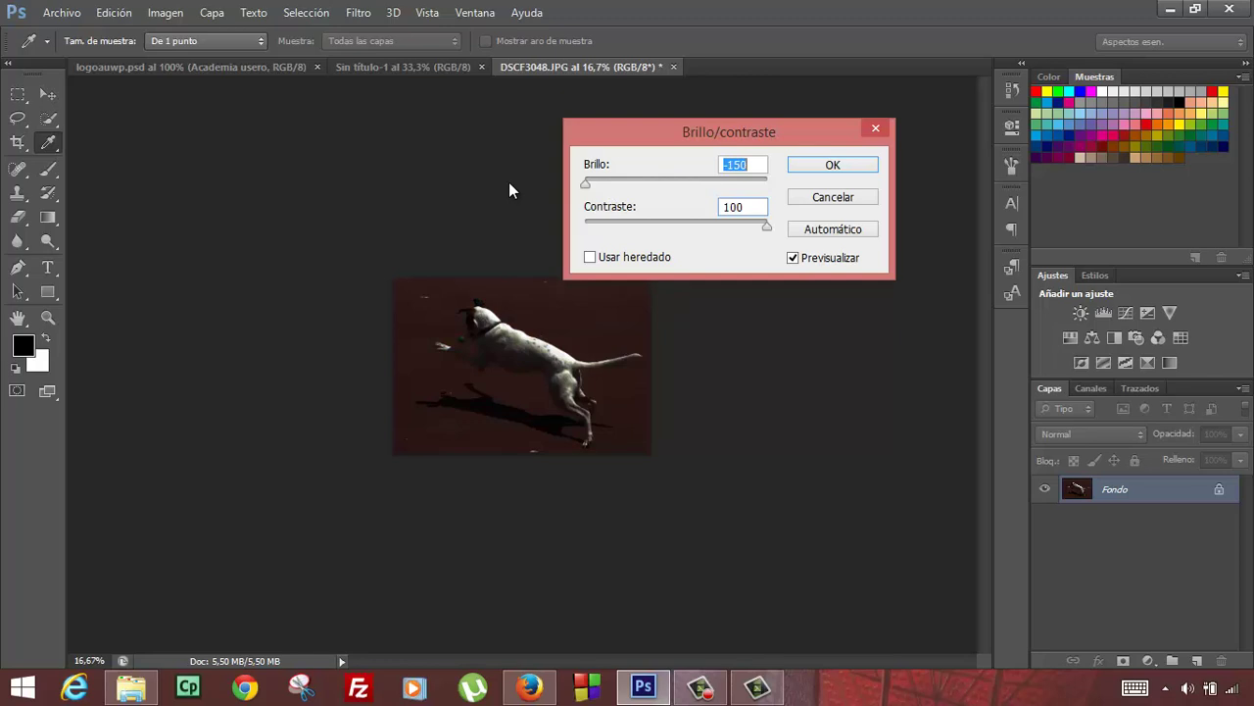
mouse_move(585, 183)
mouse_down()
mouse_move(732, 185)
mouse_move(699, 187)
mouse_up()
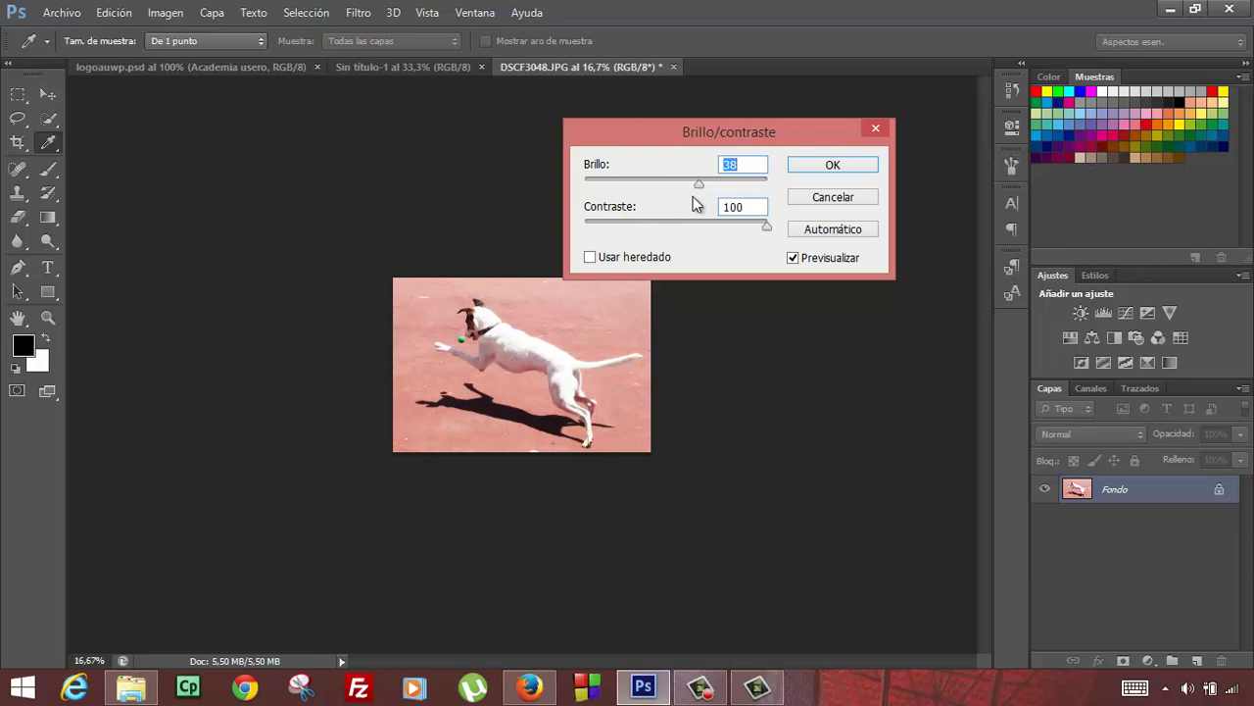
click(821, 169)
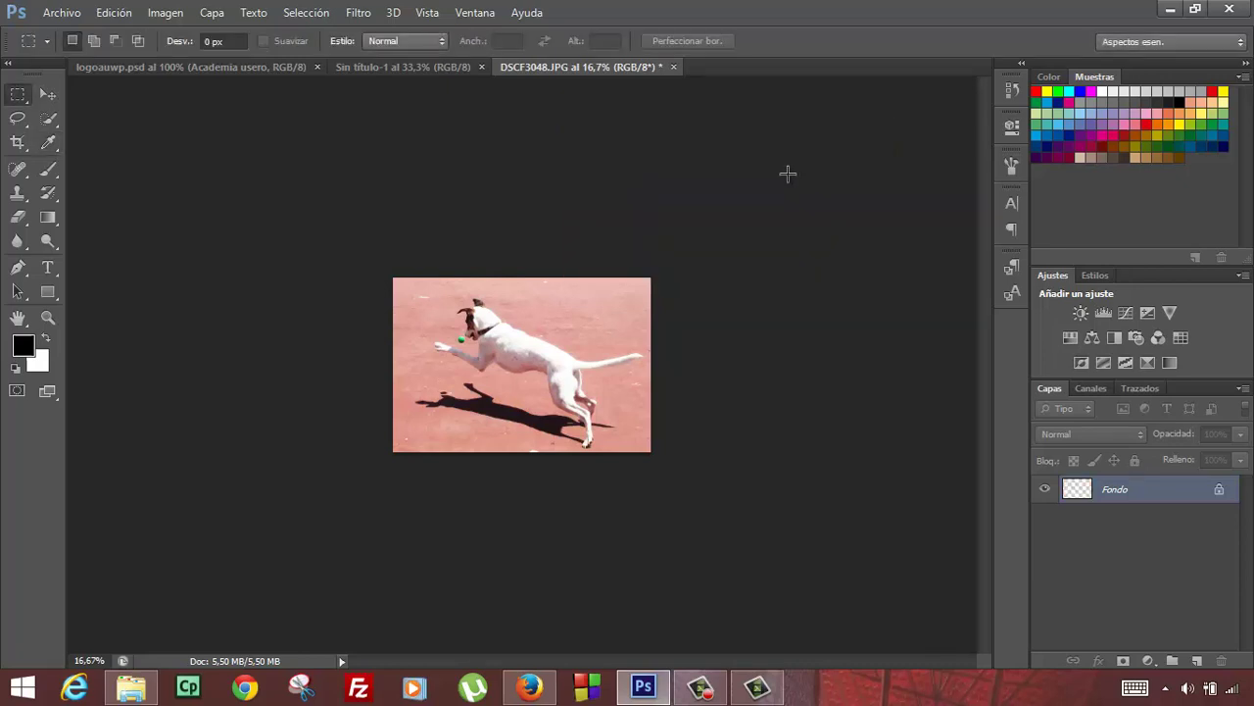
Select the entire dog photo with Selección > Todo
click(318, 15)
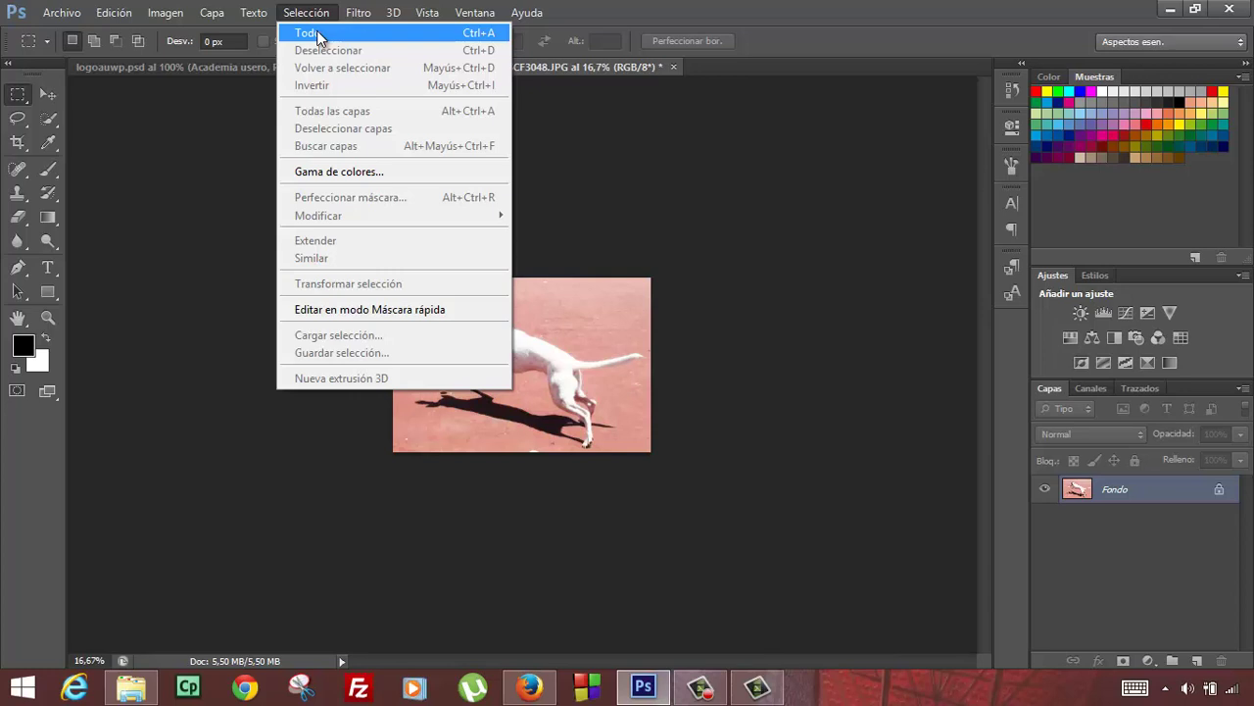
click(316, 34)
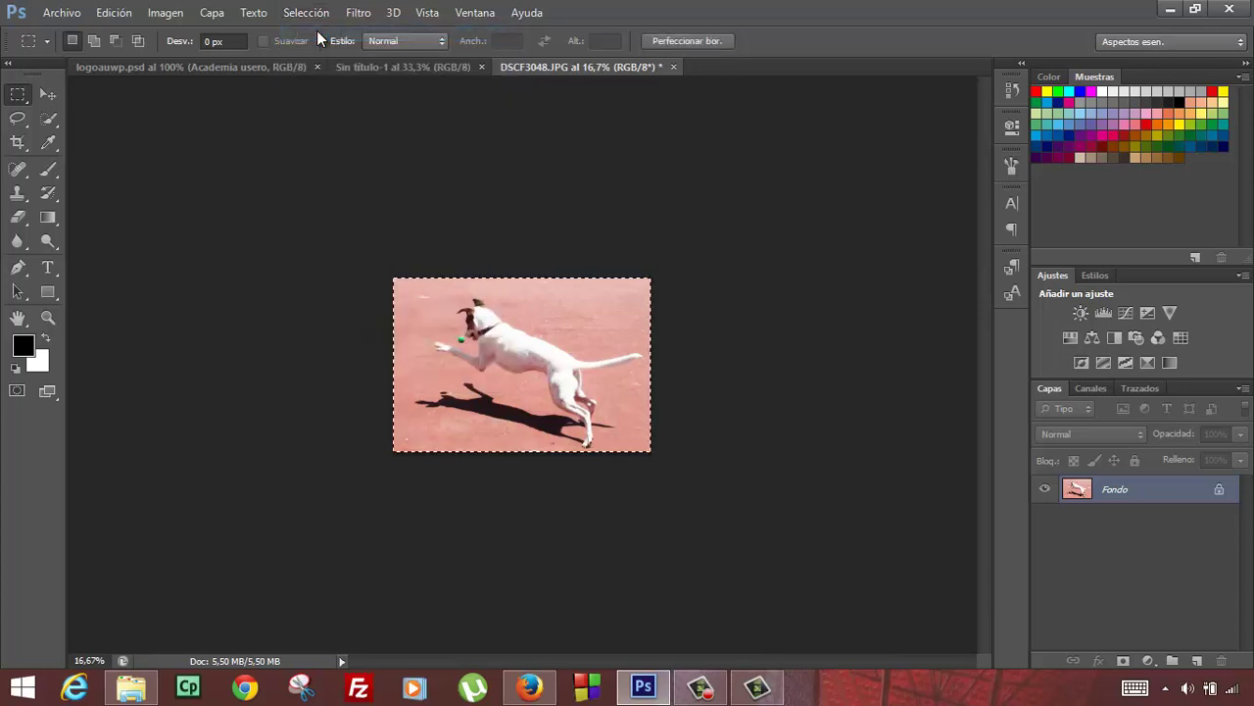
click(351, 67)
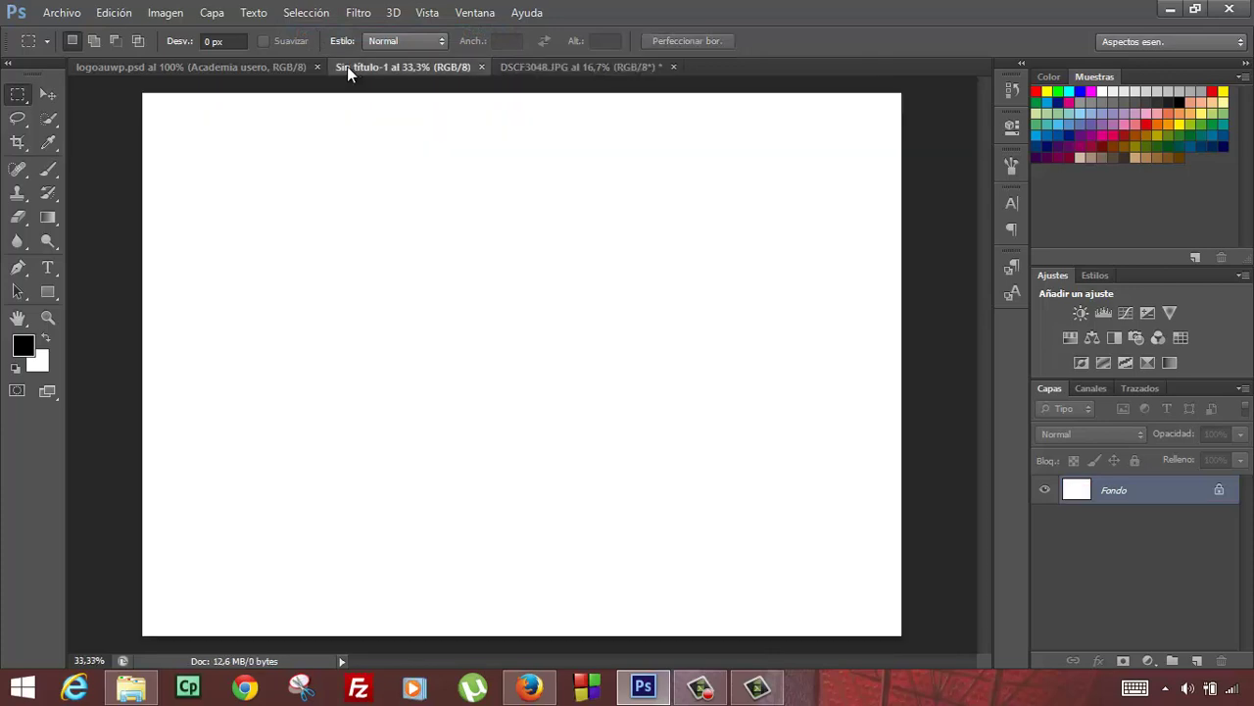
click(116, 13)
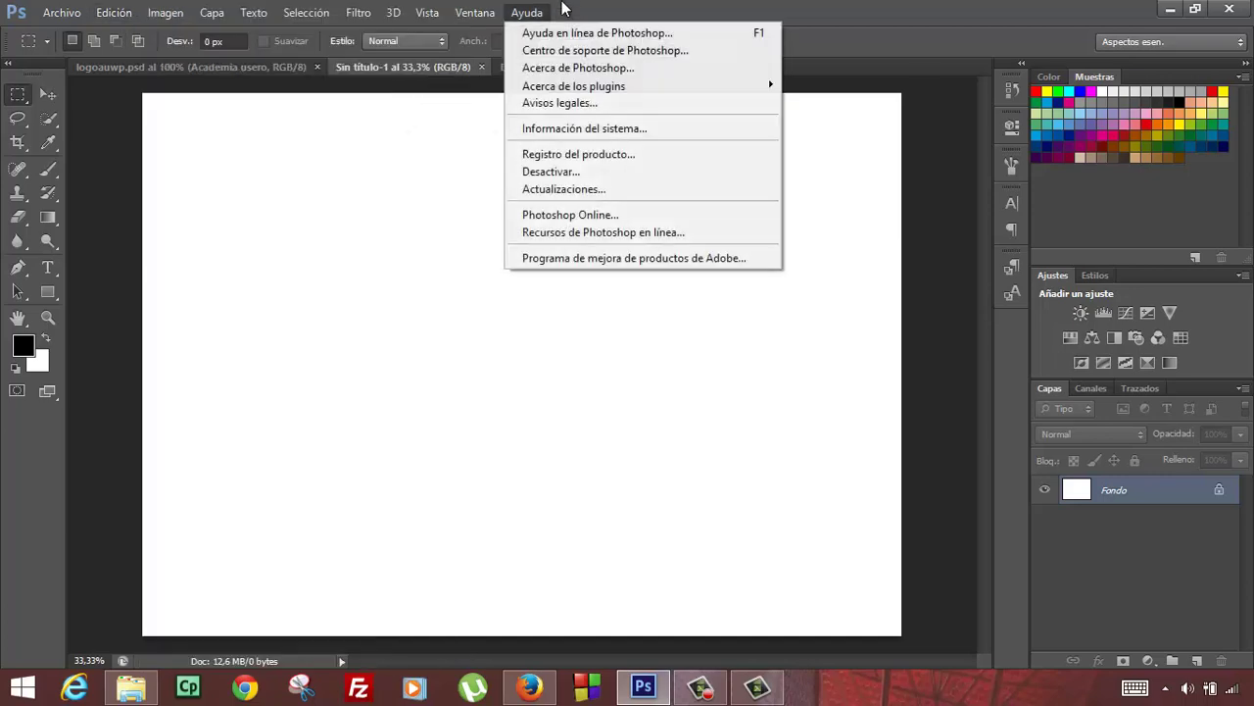
click(539, 11)
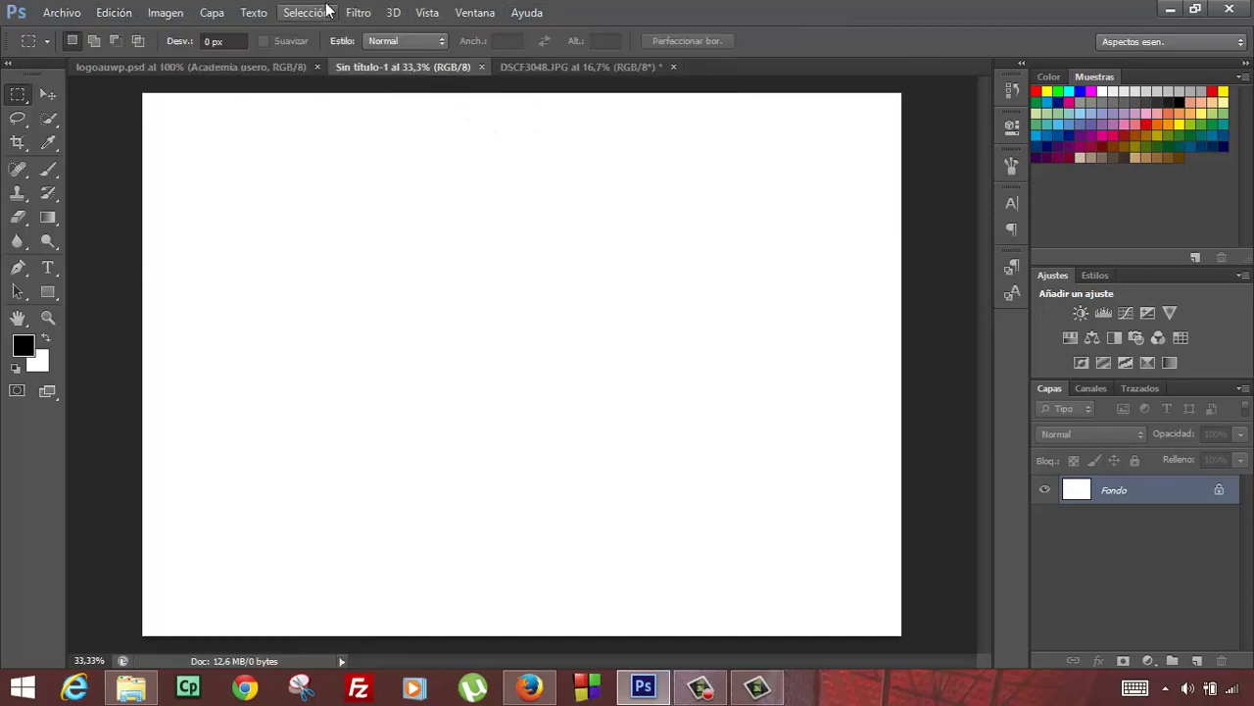
click(604, 68)
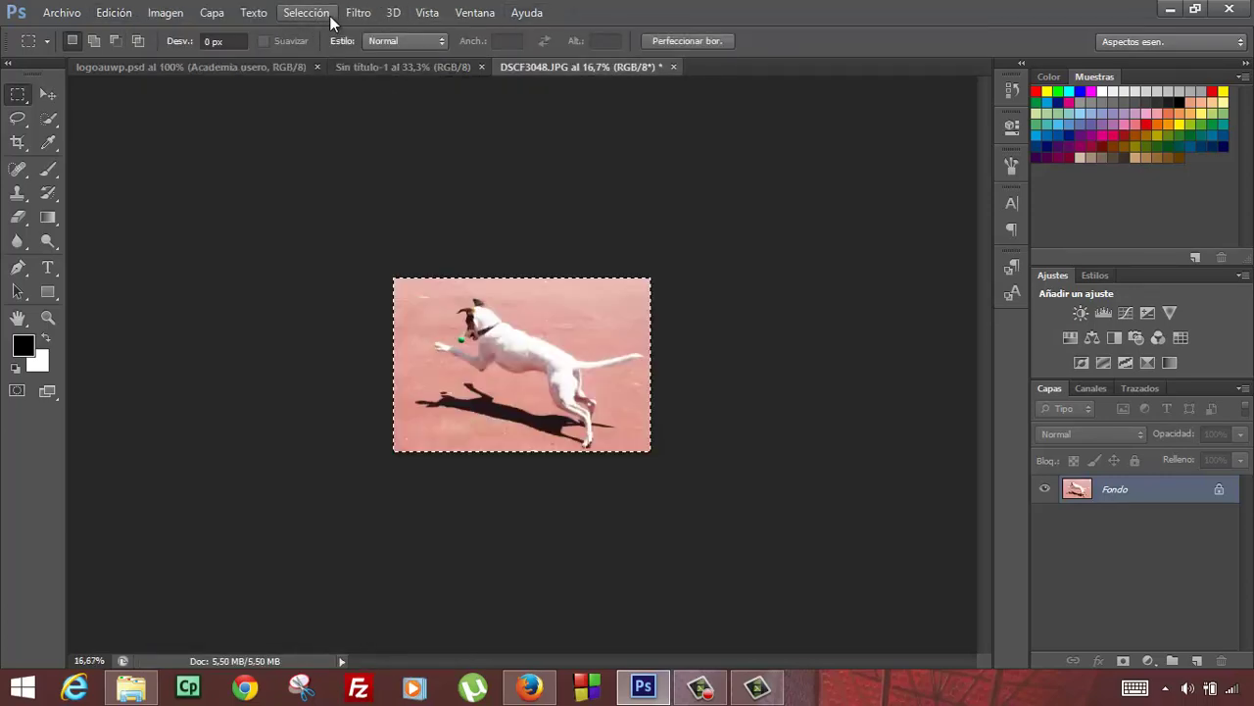
Copy the dog photo and paste it into the blank Sin título-1 document
click(324, 14)
click(122, 13)
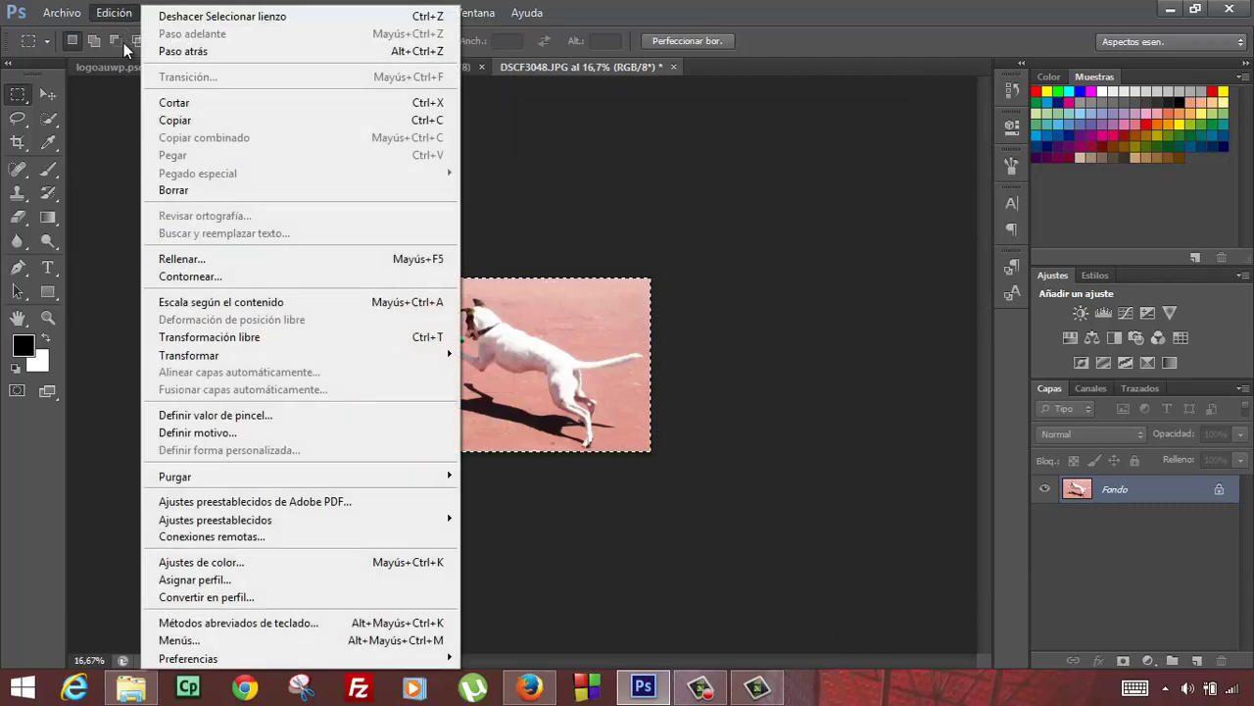
click(186, 123)
click(371, 72)
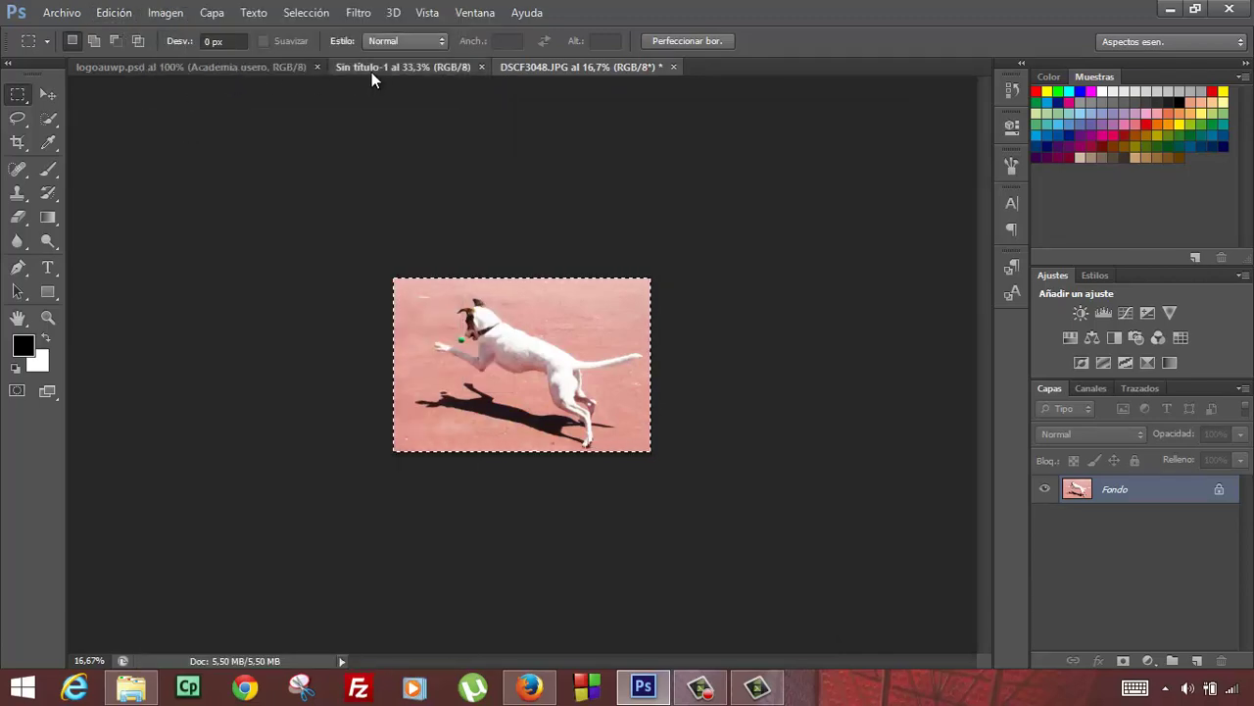
click(114, 11)
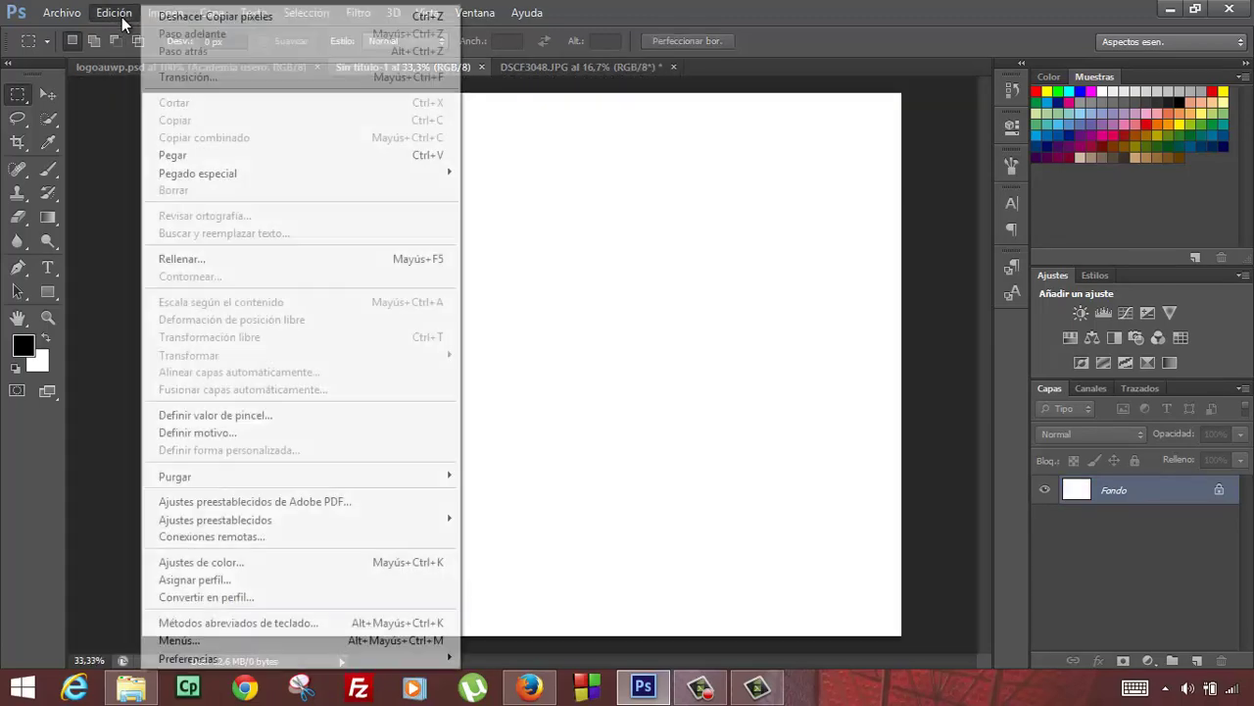
click(196, 155)
Accept Convertir in the profile-mismatch dialog to finish pasting as Capa 1
click(660, 352)
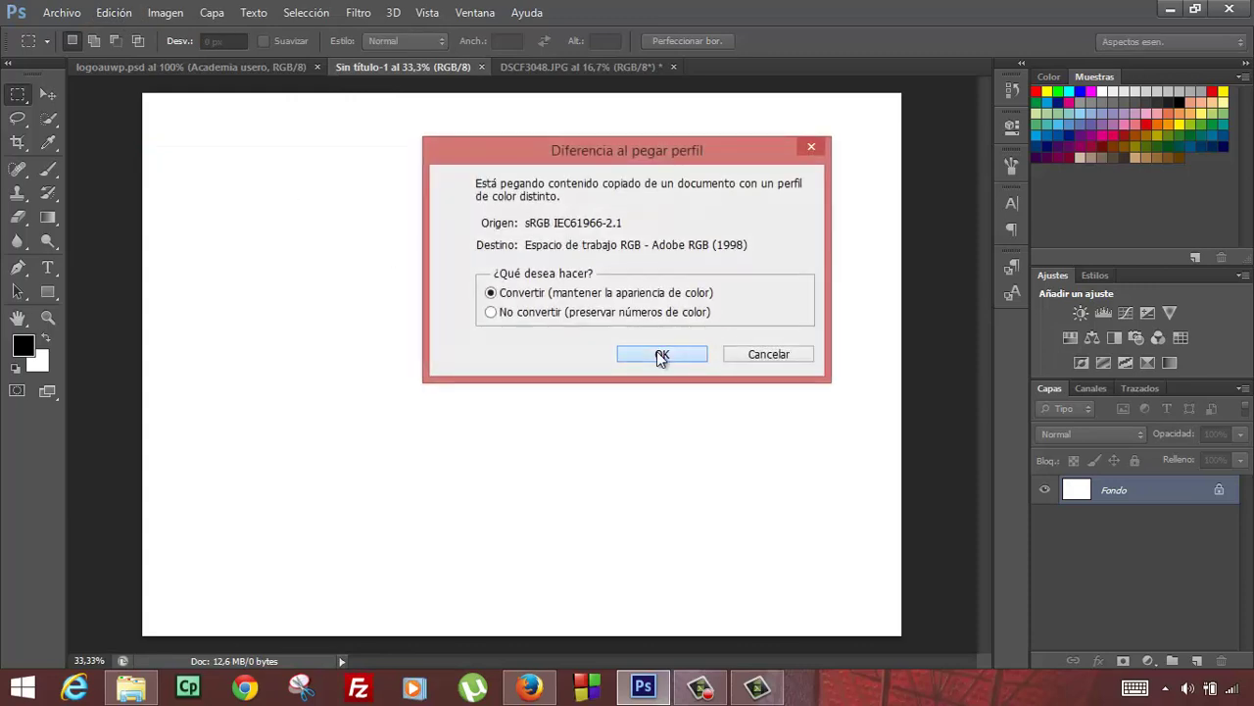